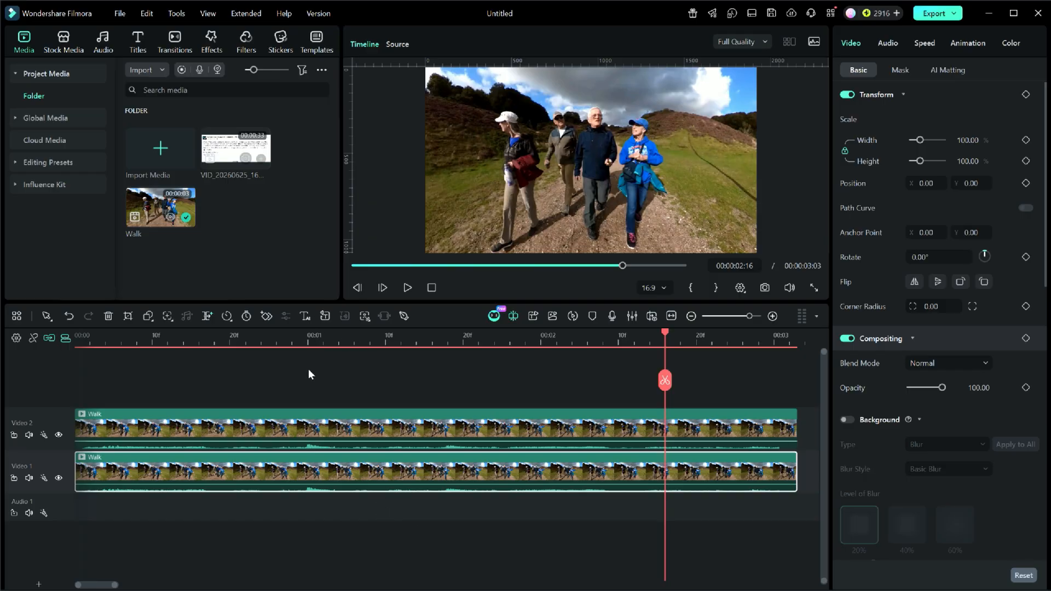
Inspect the AI Portrait Cutout of the Video 2 clip with Video 1 temporarily hidden, checking different frames.
{"action": "left_click", "coordinate": [59, 478]}
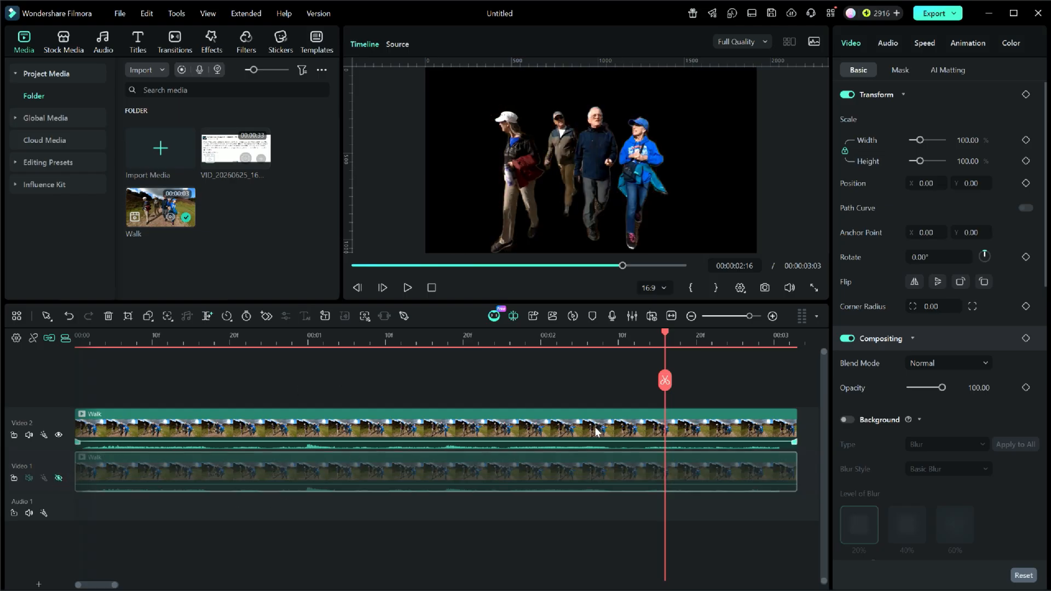
{"action": "left_click", "coordinate": [947, 69]}
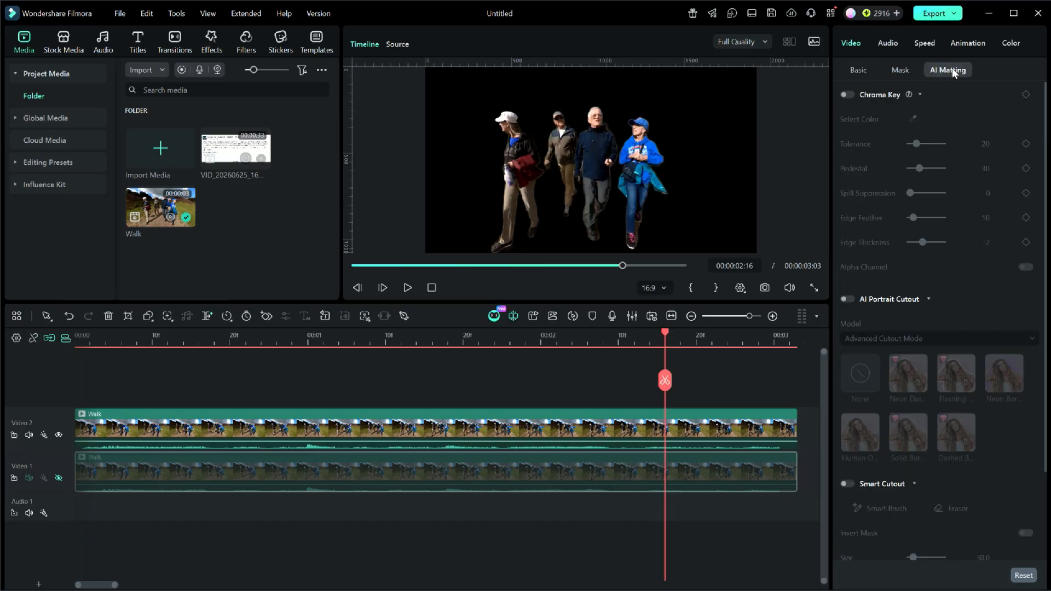
{"action": "left_click", "coordinate": [335, 427]}
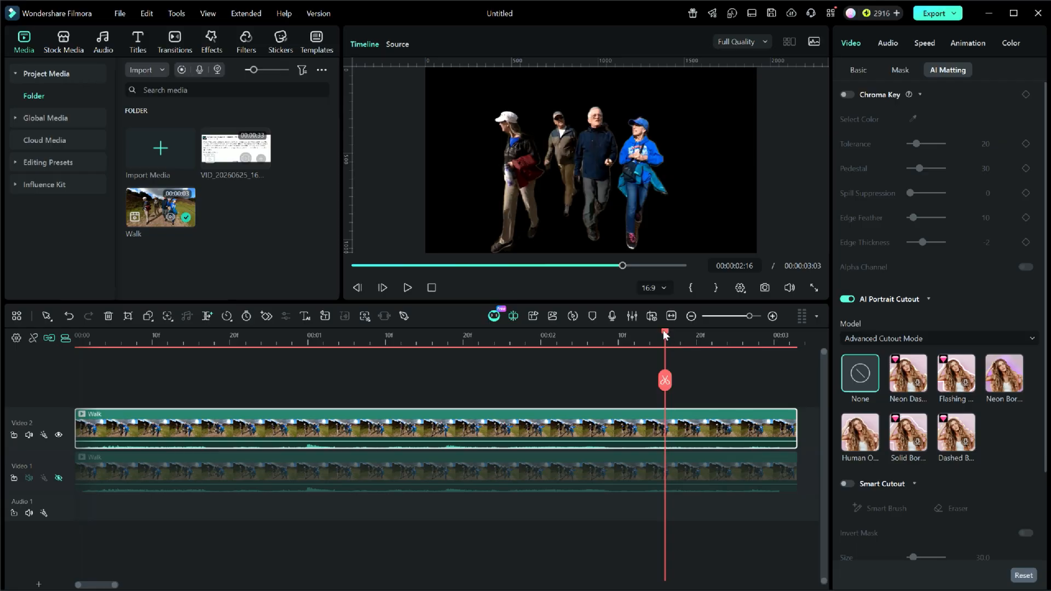
{"action": "left_click_drag", "start_coordinate": [673, 340], "coordinate": [405, 386]}
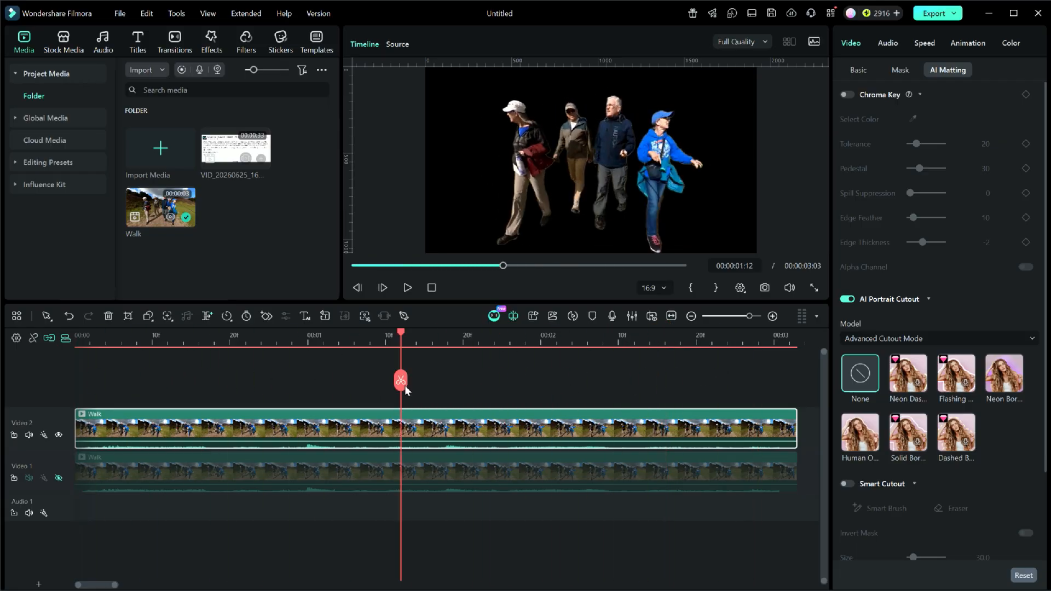
{"action": "left_click", "coordinate": [58, 478]}
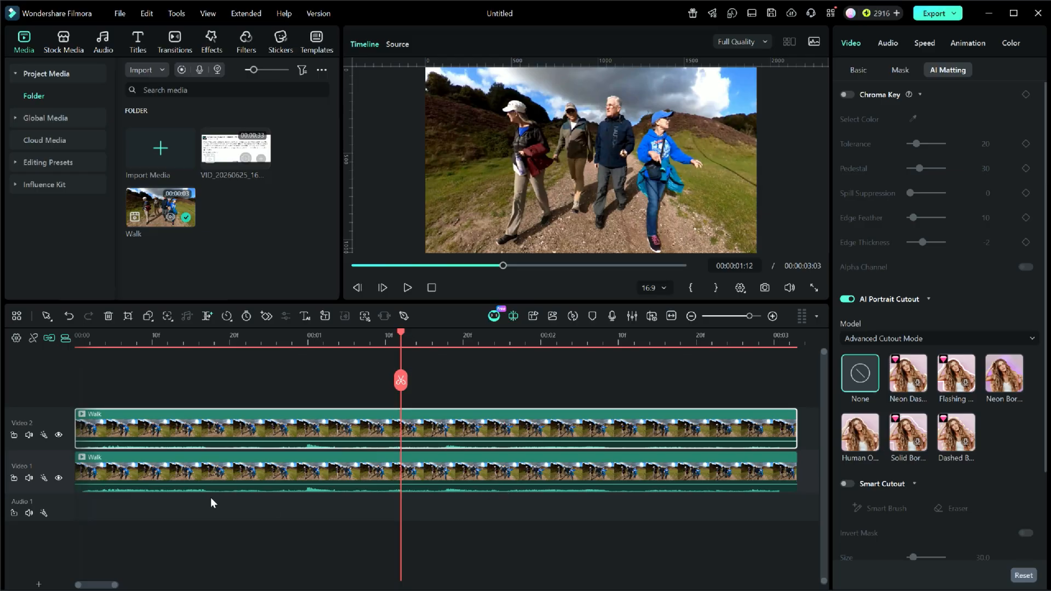
Hide the Video 2 track and apply the Basic Blur effect to the Walk clip on Video 1.
{"action": "left_click", "coordinate": [58, 436]}
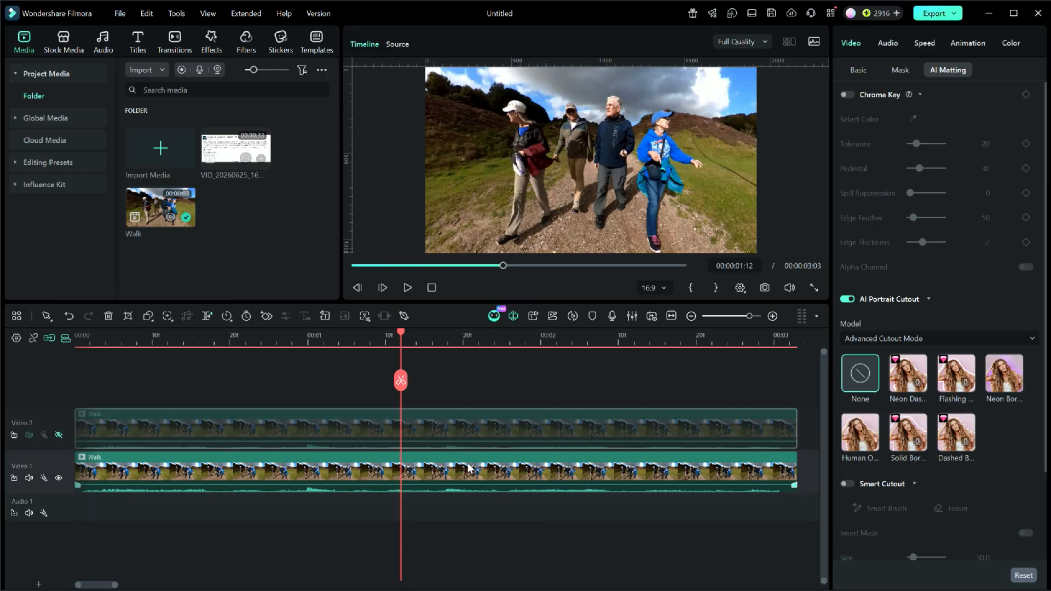
{"action": "left_click", "coordinate": [212, 38]}
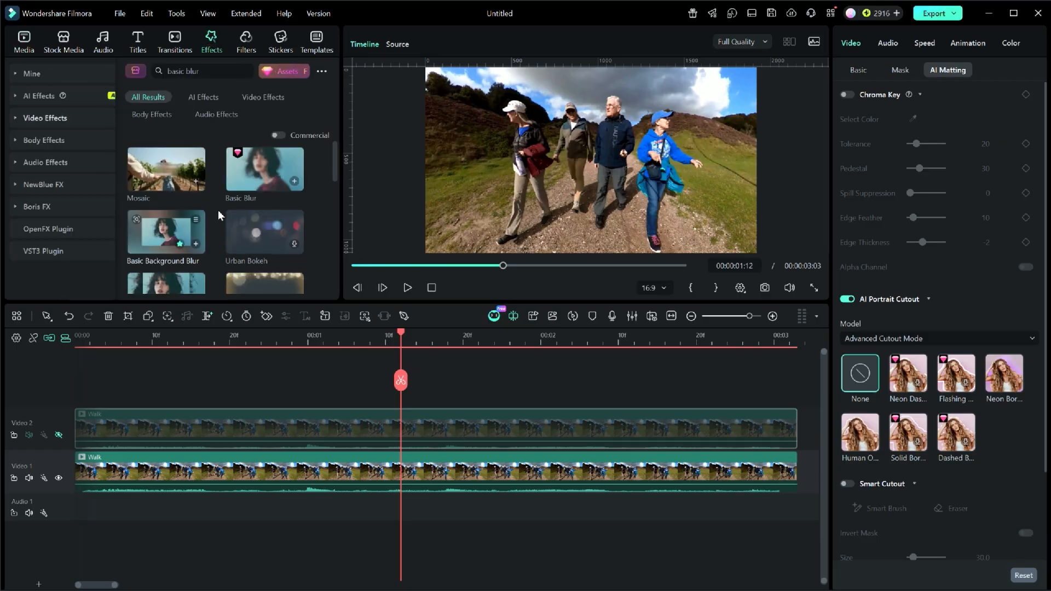
{"action": "mouse_move", "coordinate": [258, 175]}
{"action": "left_click_drag", "start_coordinate": [257, 170], "coordinate": [491, 473]}
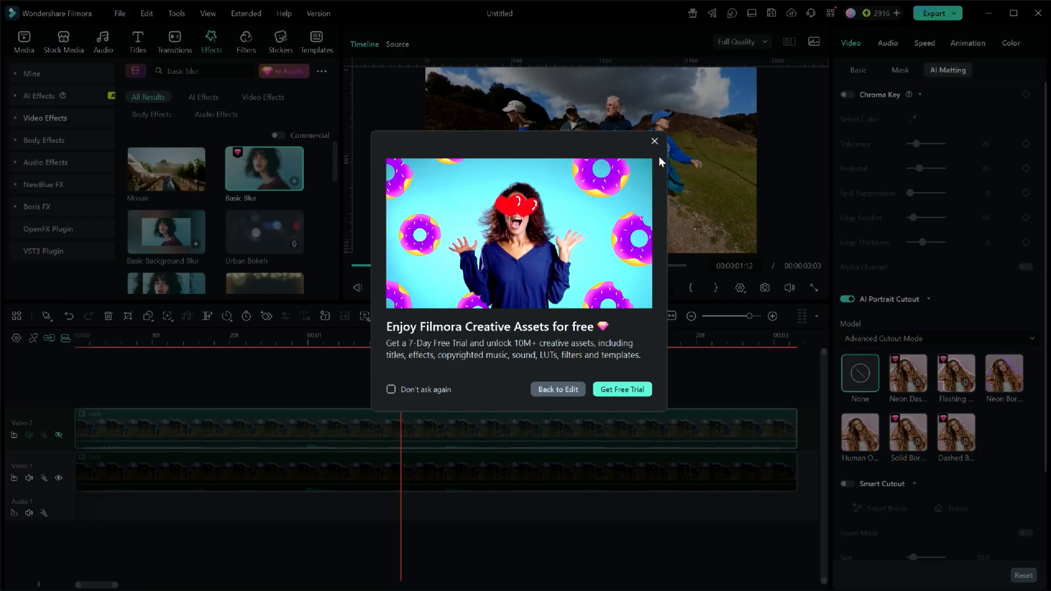
{"action": "left_click", "coordinate": [655, 142]}
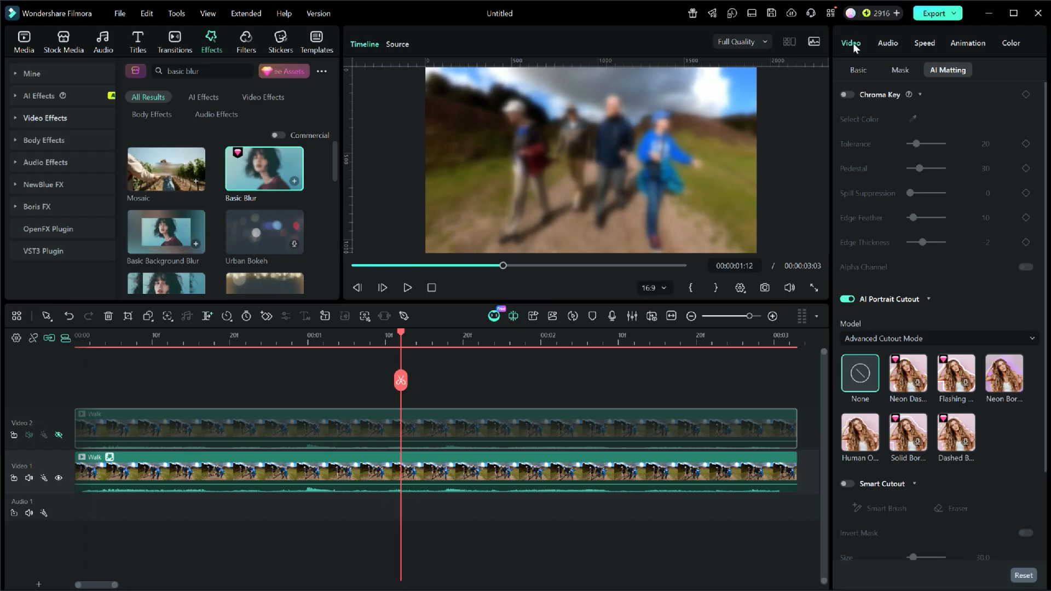
Set the Basic Blur effect's blur amount to 21.15 on the Video 1 clip.
{"action": "left_click", "coordinate": [561, 469]}
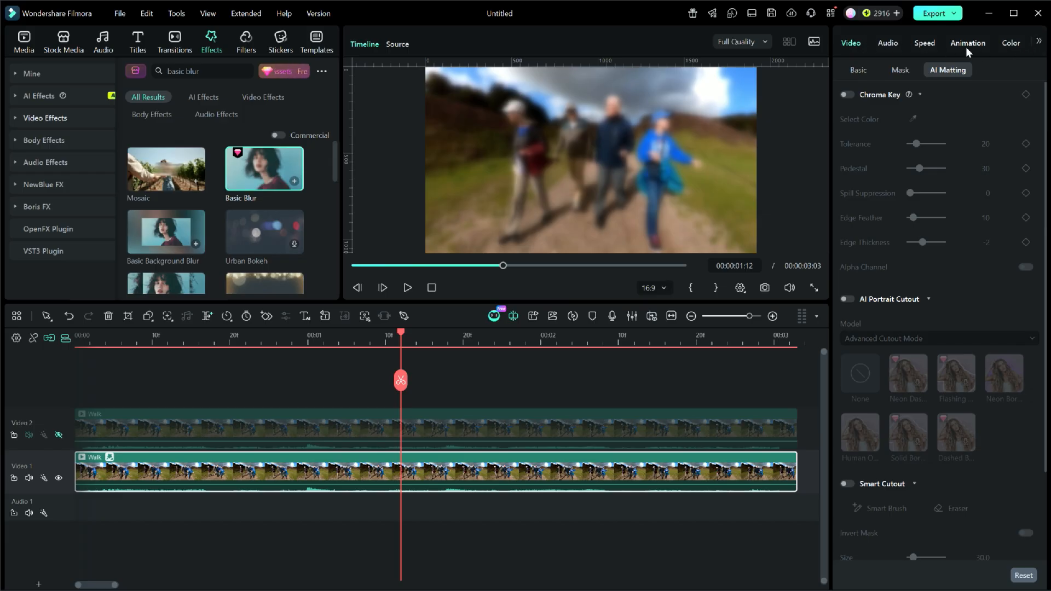
{"action": "left_click", "coordinate": [1038, 43]}
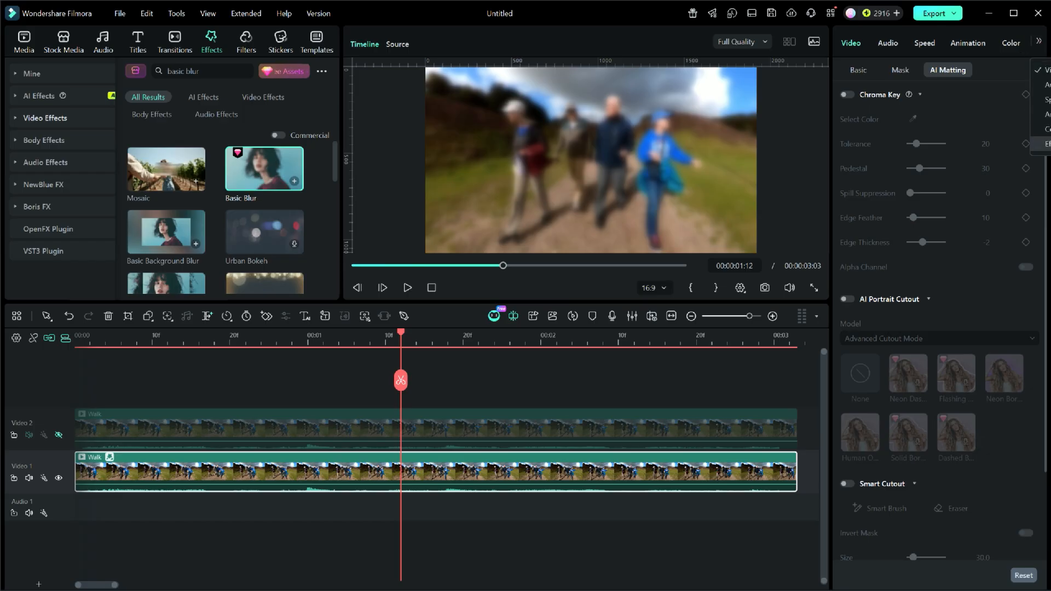
{"action": "left_click", "coordinate": [1043, 144]}
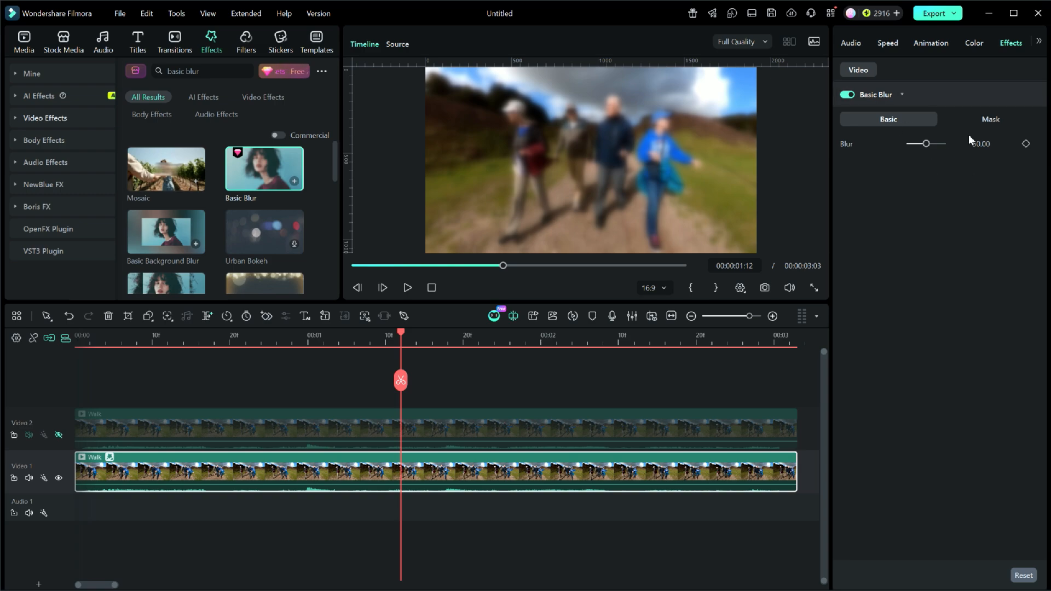
{"action": "left_click", "coordinate": [994, 121]}
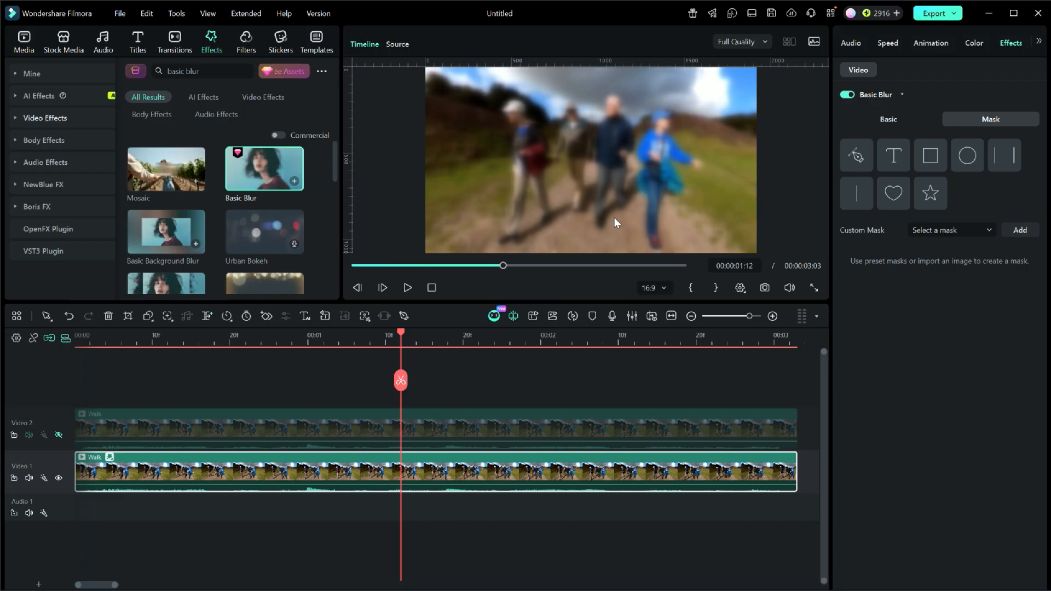
{"action": "left_click", "coordinate": [885, 120]}
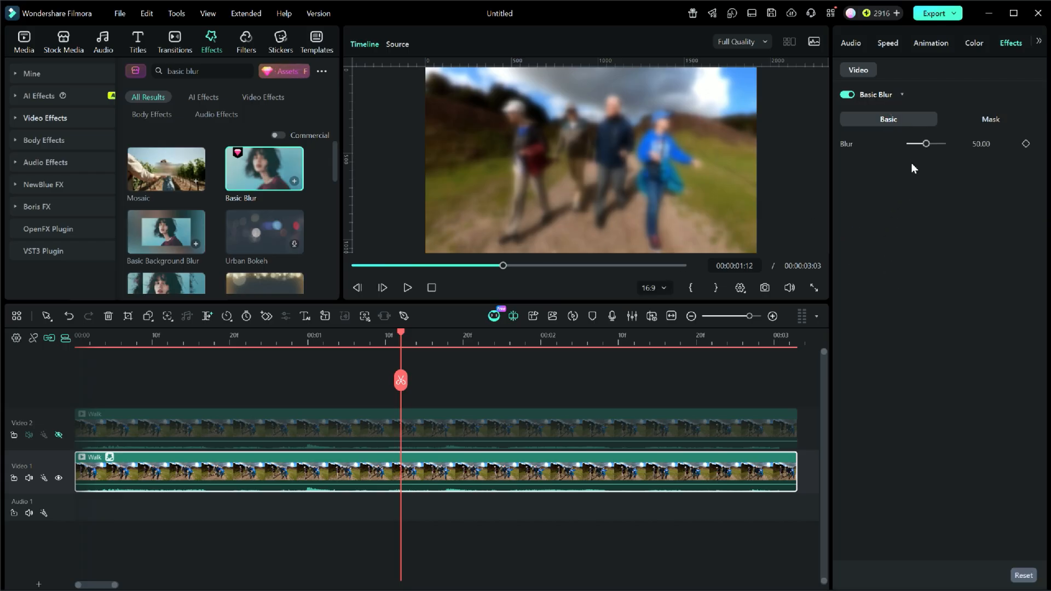
{"action": "left_click_drag", "start_coordinate": [926, 147], "coordinate": [916, 146]}
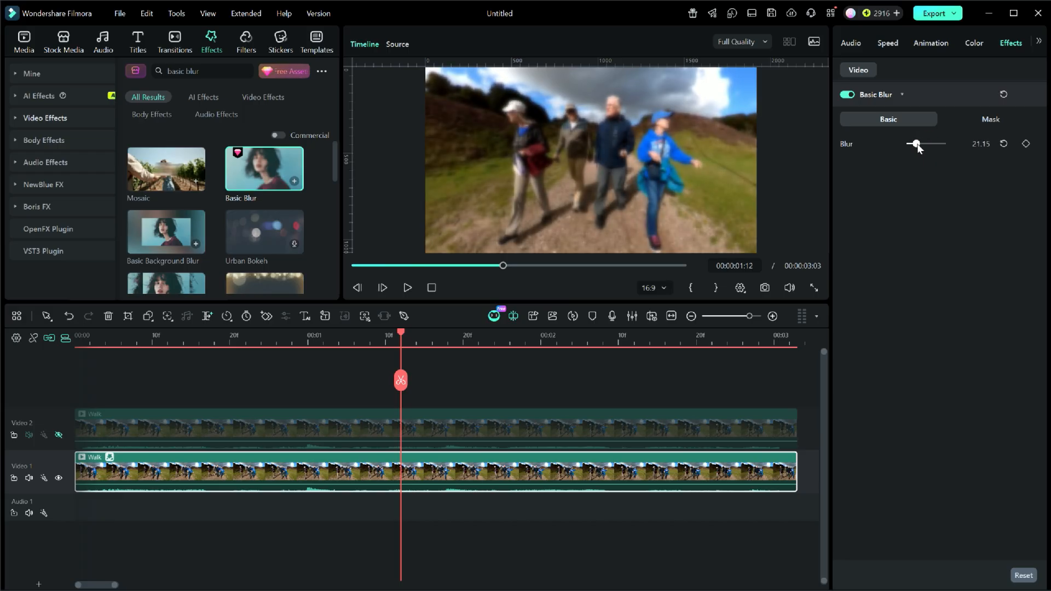
Show the Video 2 track again, preview the combined clips, and place the playhead at 00:00:00:17.
{"action": "left_click", "coordinate": [59, 436]}
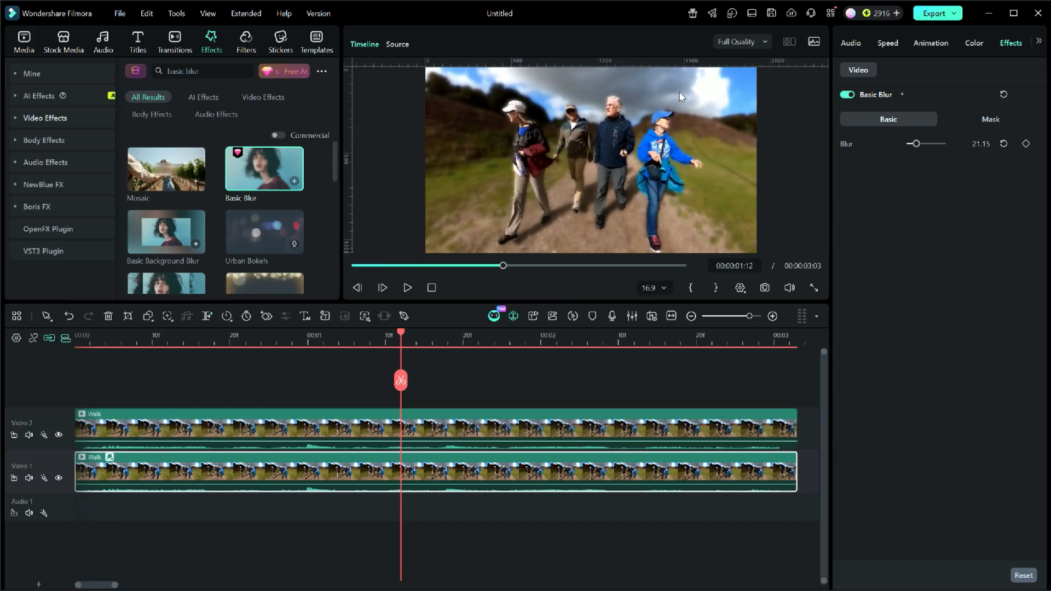
{"action": "left_click", "coordinate": [406, 287]}
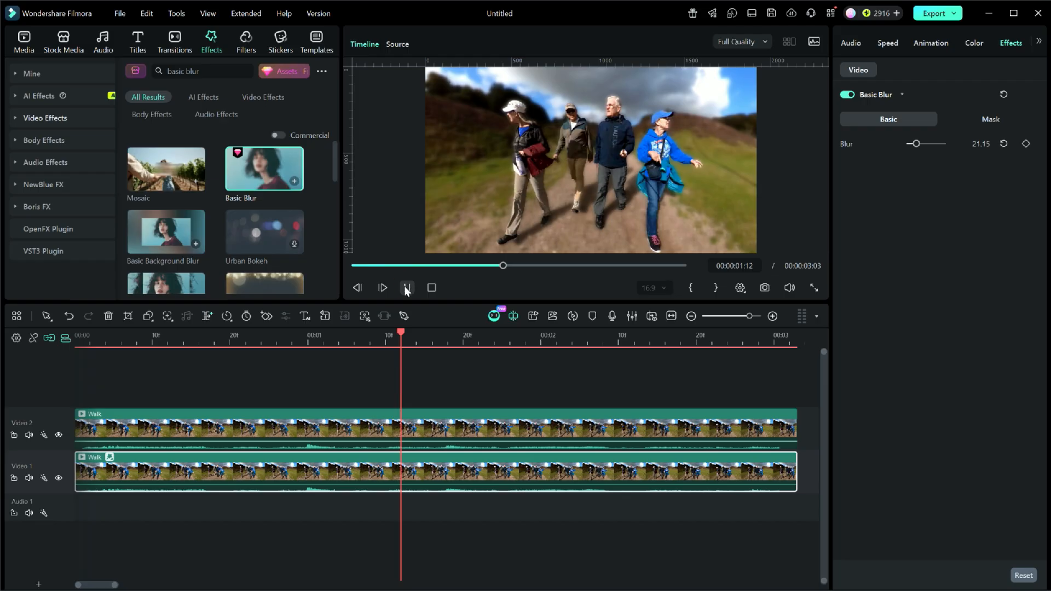
{"action": "left_click", "coordinate": [407, 288]}
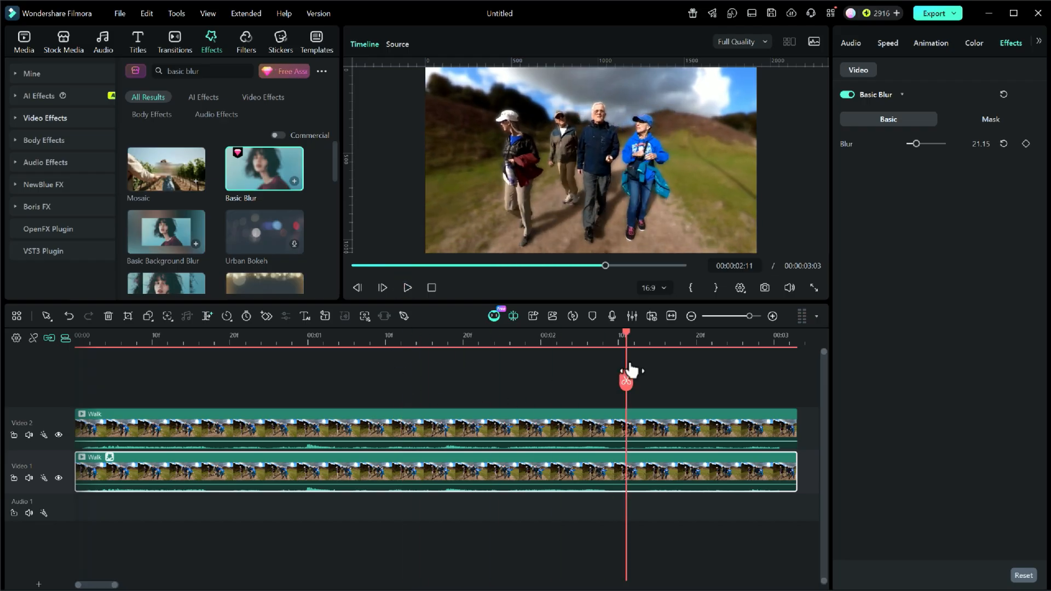
{"action": "left_click_drag", "start_coordinate": [628, 340], "coordinate": [213, 366]}
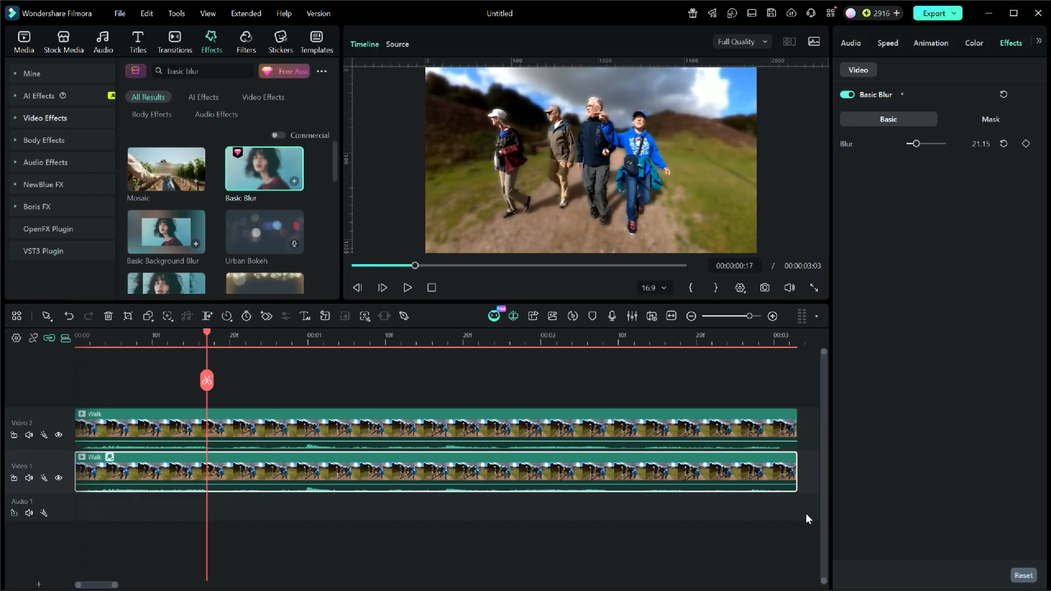
Combine both Walk clips into a compound clip named Compound Clip 1 at 16:9, 1920x1080 (Full HD).
{"action": "left_click_drag", "start_coordinate": [806, 514], "coordinate": [712, 406]}
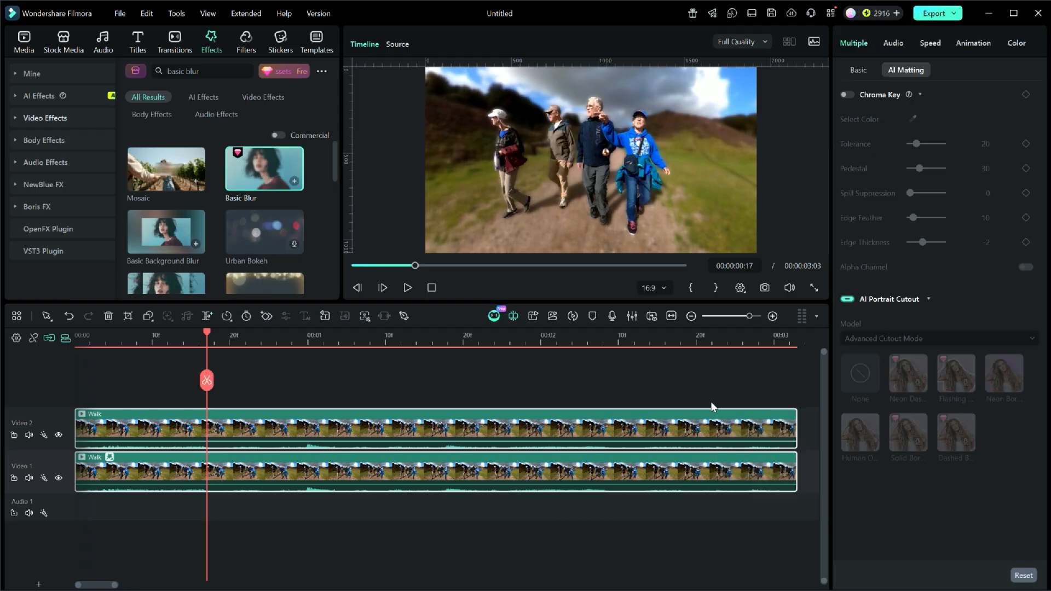
{"action": "right_click", "coordinate": [589, 423]}
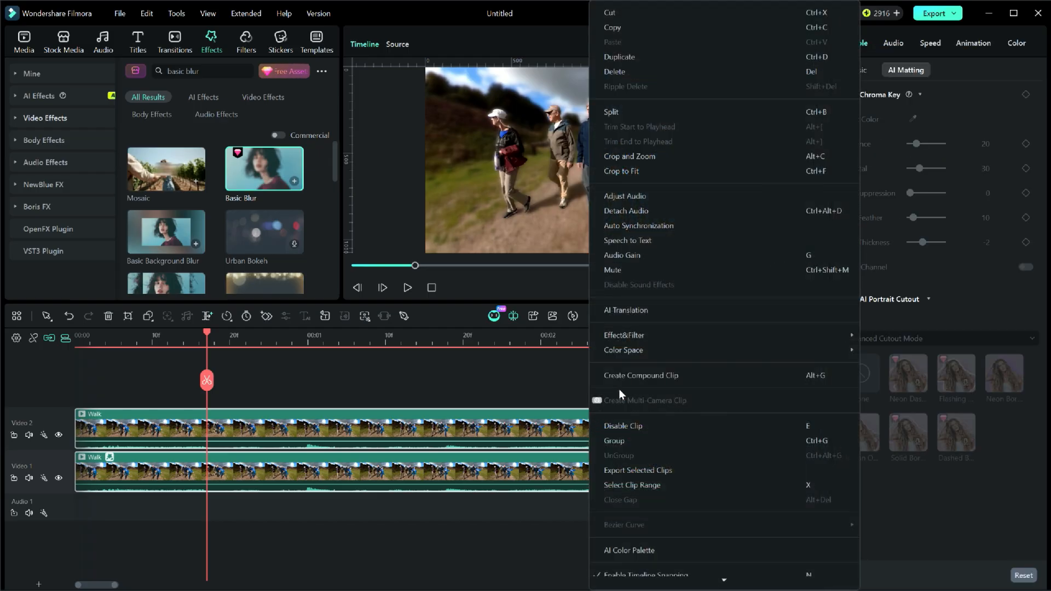
{"action": "left_click", "coordinate": [630, 376]}
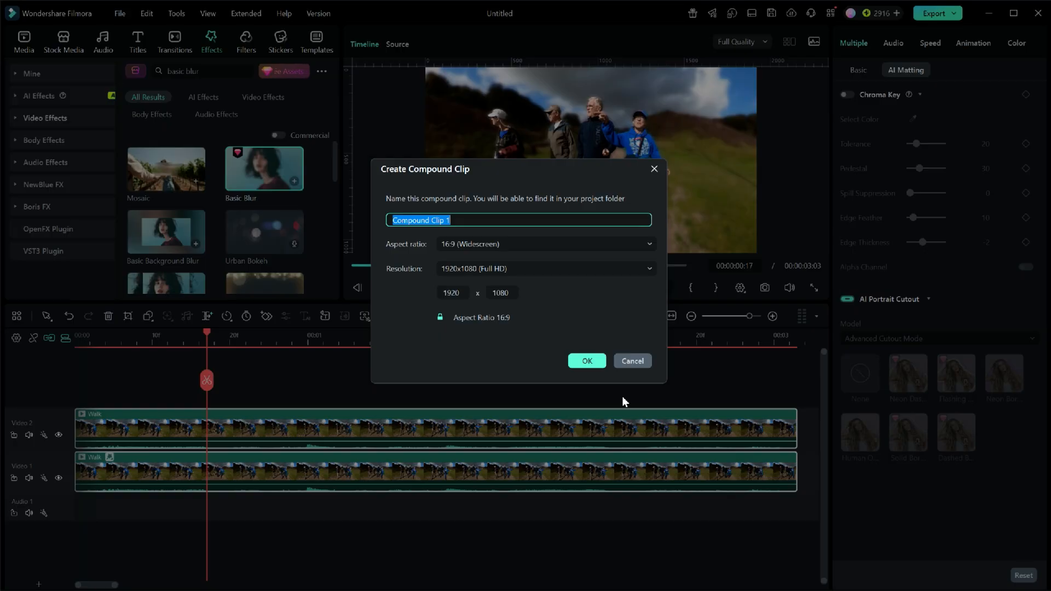
{"action": "left_click", "coordinate": [585, 359]}
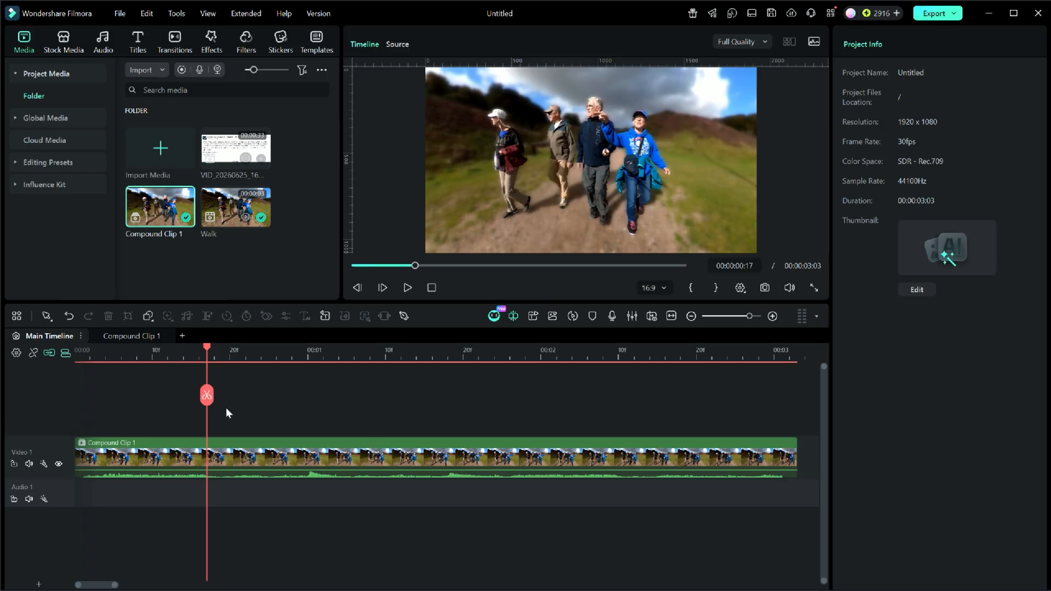
Split the compound clip into four segments, cutting at 00:00:00:17, about 00:00:01:08 and 00:00:02:03.
{"action": "left_click", "coordinate": [207, 395]}
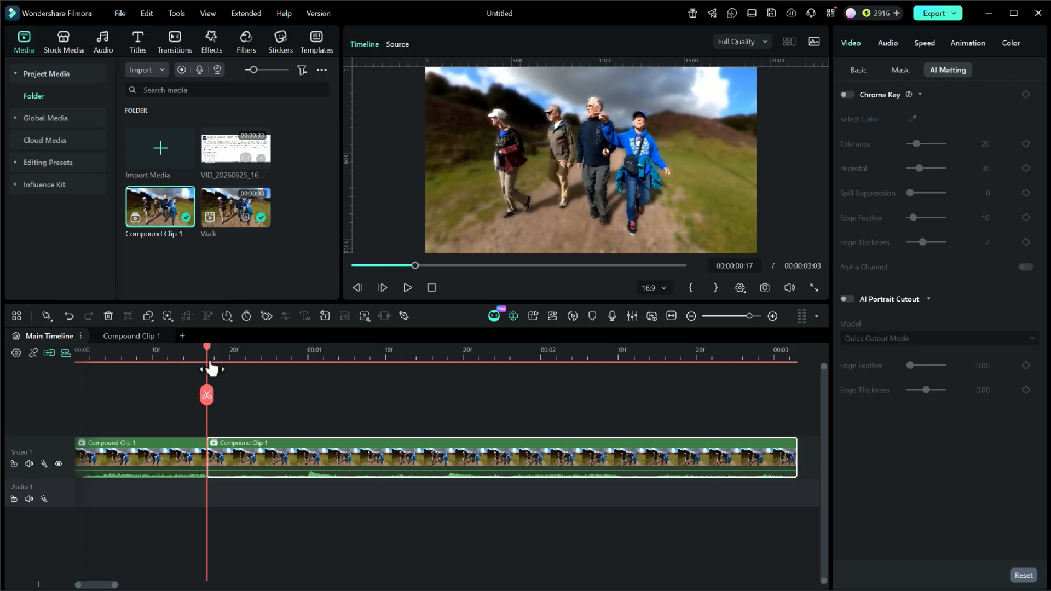
{"action": "left_click_drag", "start_coordinate": [211, 362], "coordinate": [564, 355]}
{"action": "left_click", "coordinate": [370, 395]}
{"action": "left_click", "coordinate": [564, 395]}
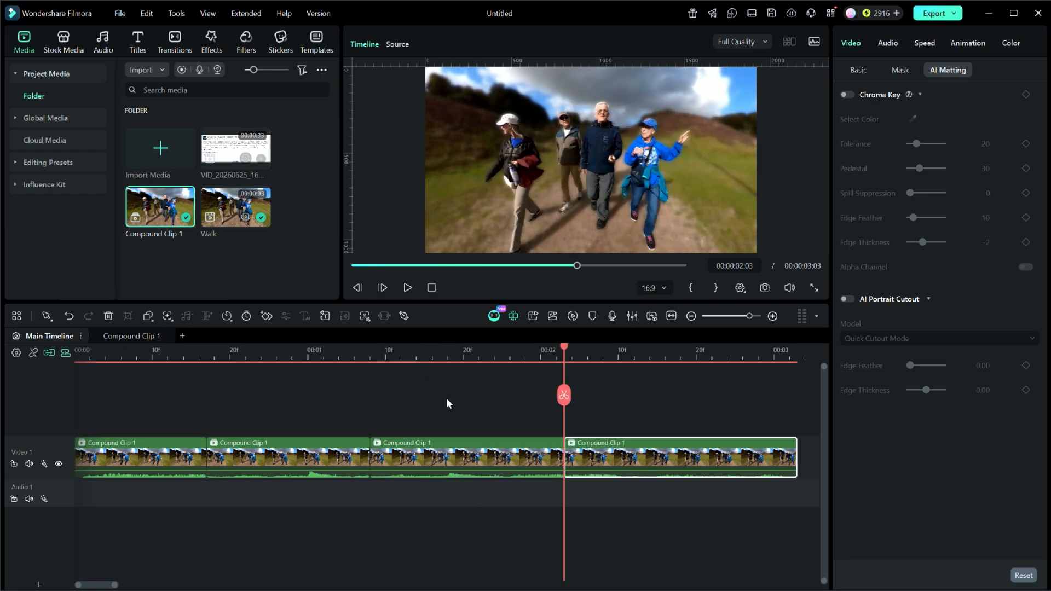
Import the photo IMG_4870.JPG and insert it on Video 1 between the first and second compound clip segments.
{"action": "left_click", "coordinate": [147, 71]}
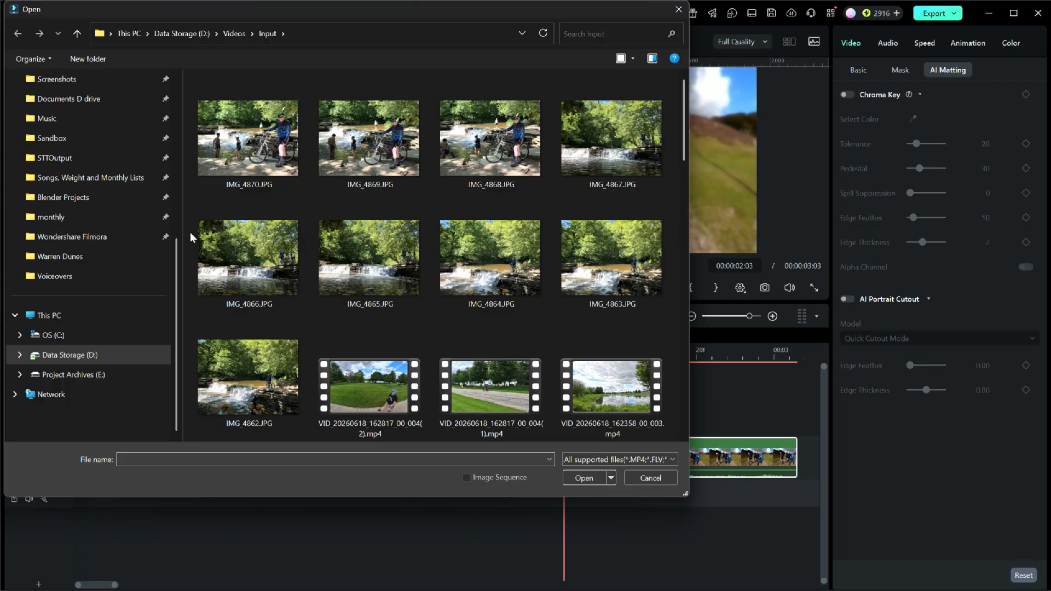
{"action": "left_click", "coordinate": [238, 165]}
{"action": "left_click", "coordinate": [582, 480]}
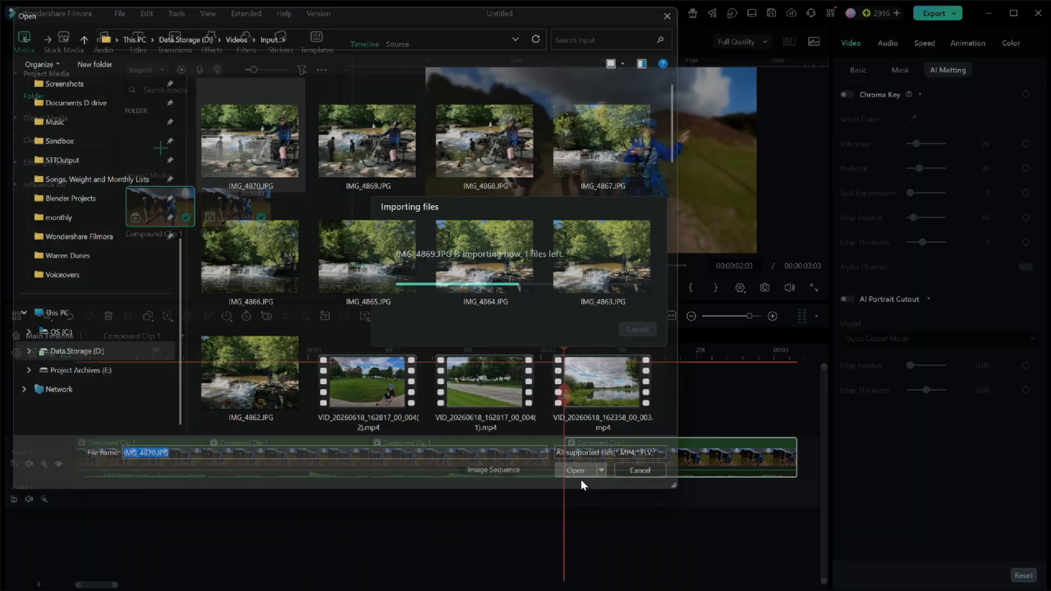
{"action": "left_click_drag", "start_coordinate": [236, 200], "coordinate": [212, 462]}
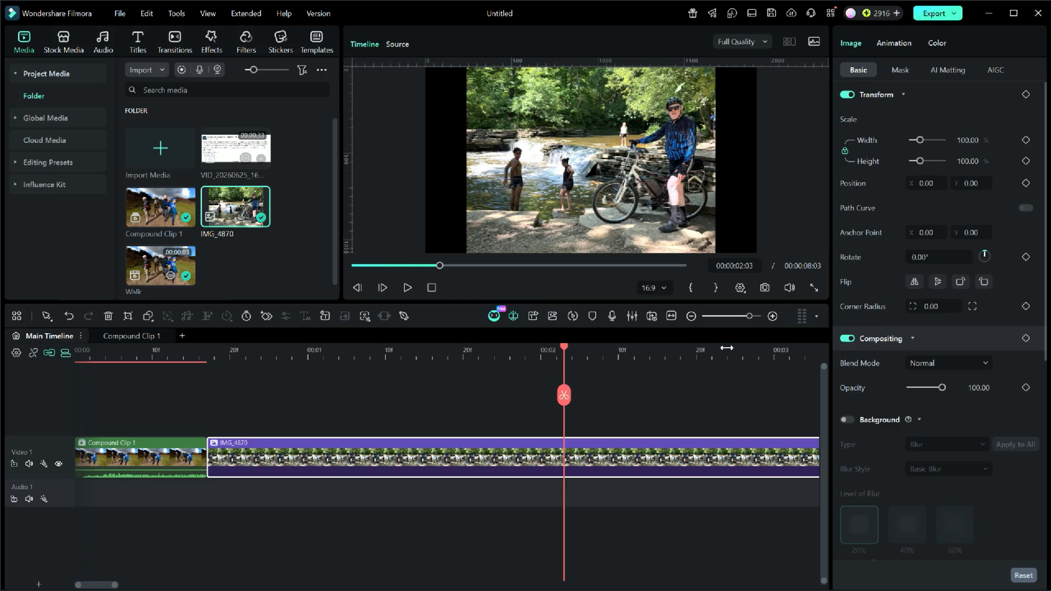
Shorten the IMG_4870 photo clip to about 2 seconds, closing the gap, and check the segment after it.
{"action": "left_click", "coordinate": [671, 316]}
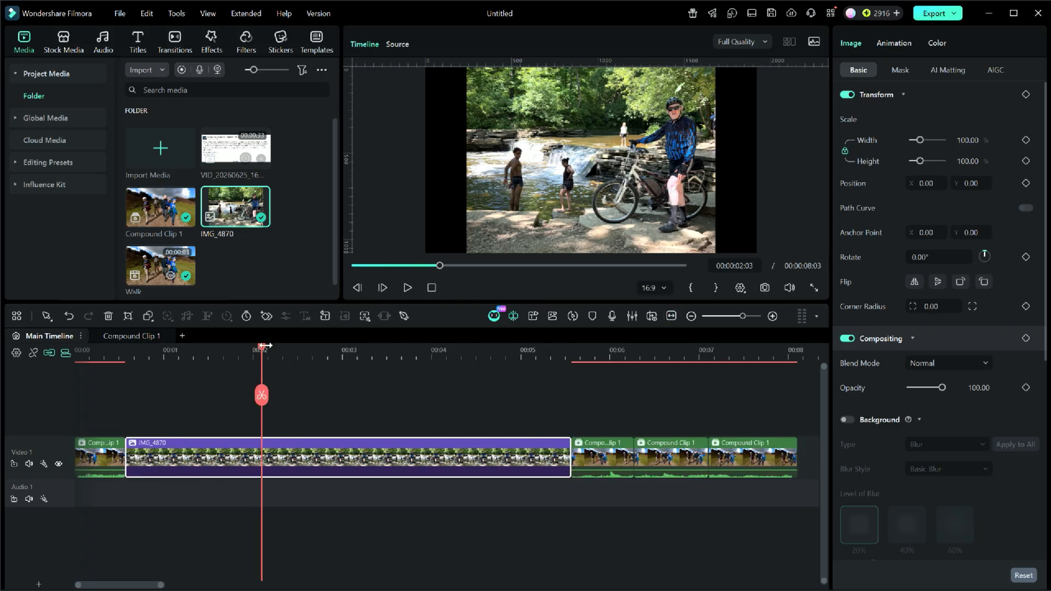
{"action": "left_click_drag", "start_coordinate": [569, 454], "coordinate": [300, 454]}
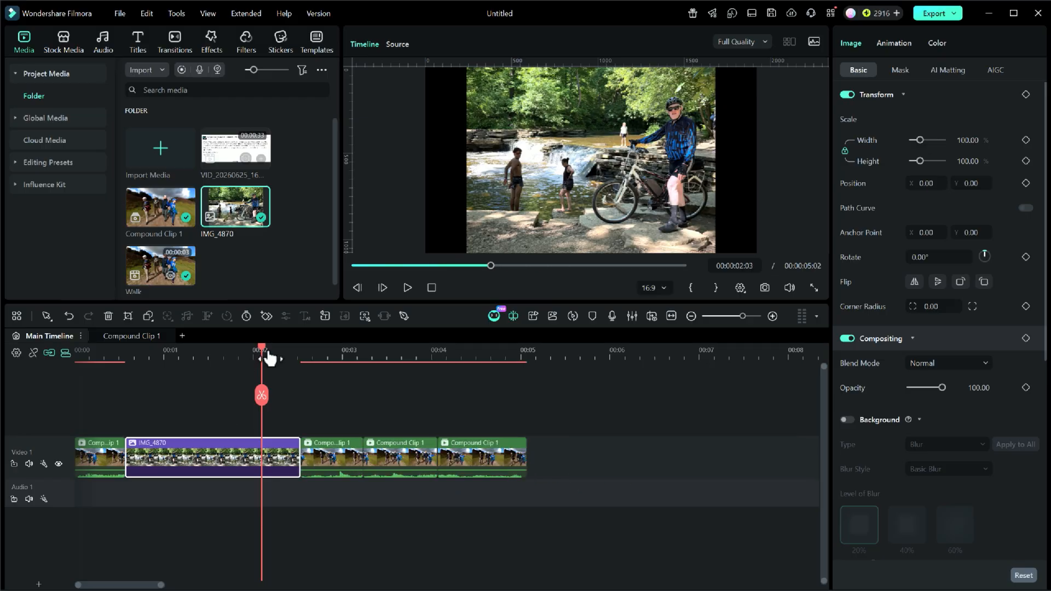
{"action": "left_click_drag", "start_coordinate": [263, 353], "coordinate": [329, 385]}
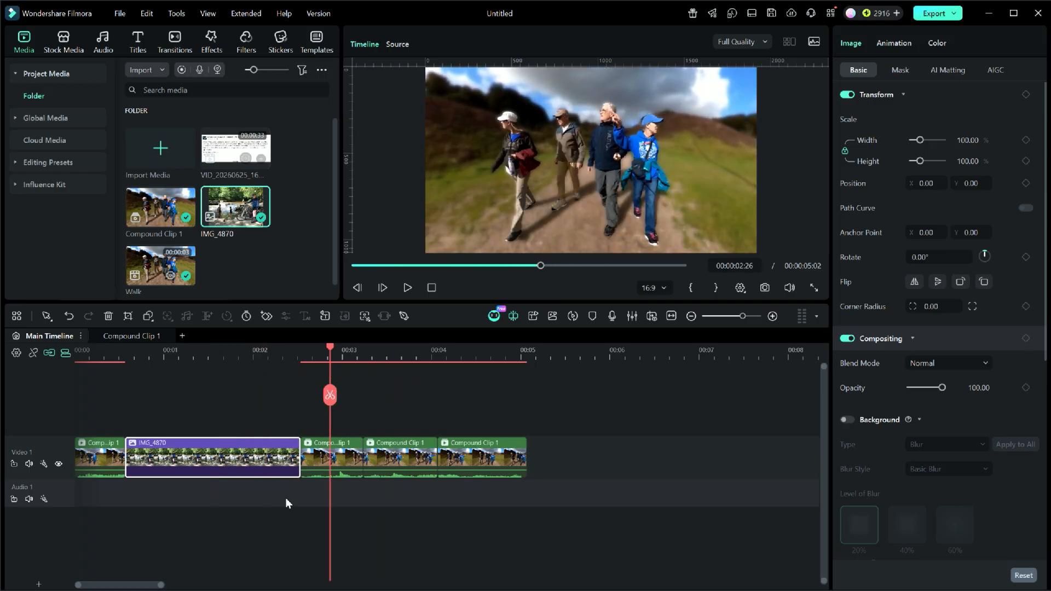